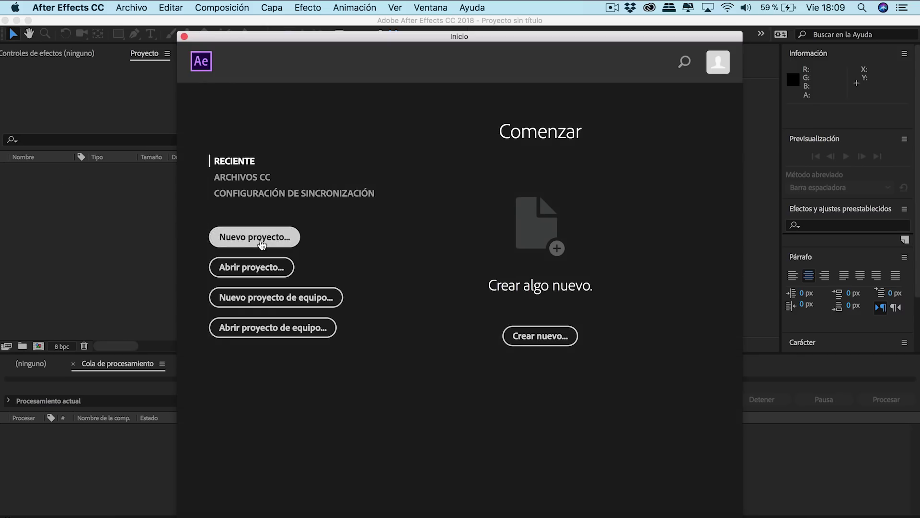
Start a new project and composition 'Puesta de Sol' using HDTV 1080 25, 12 seconds long
{"action": "left_click", "coordinate": [253, 246]}
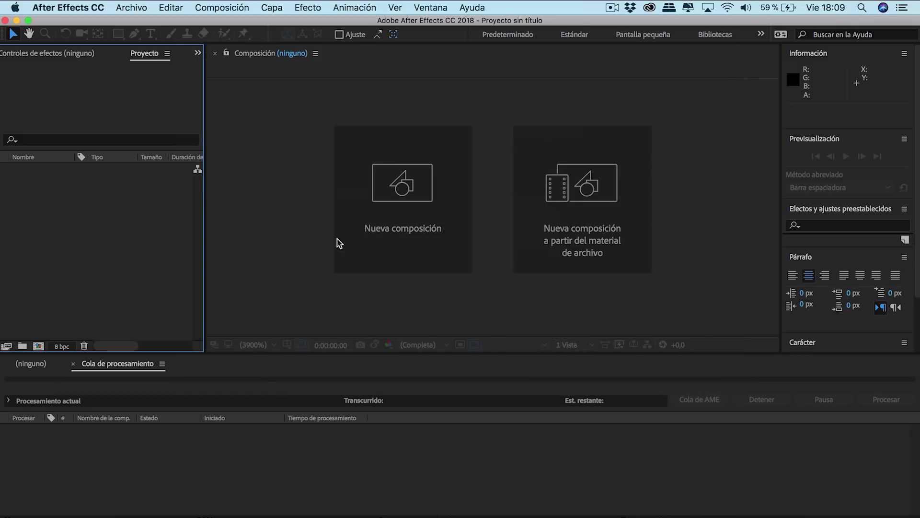
{"action": "left_click", "coordinate": [402, 252]}
{"action": "type", "text": "Puesta de Sol"}
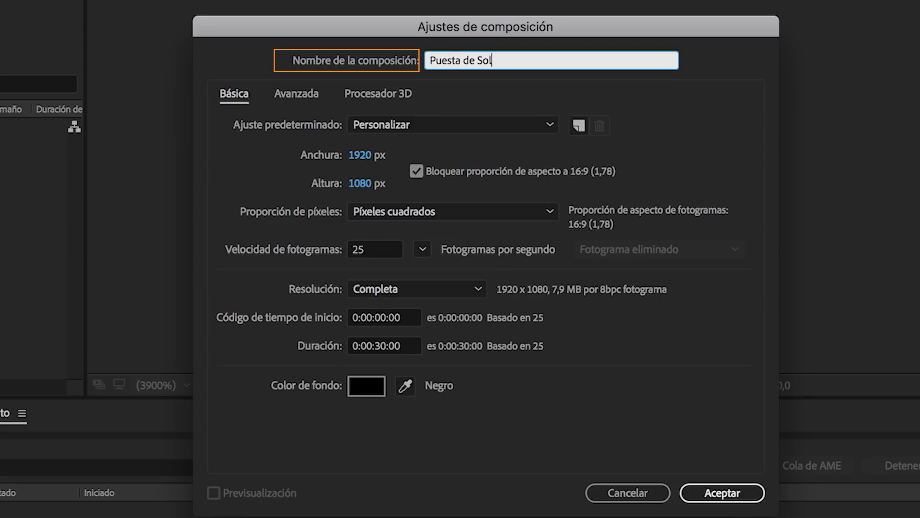
{"action": "left_click", "coordinate": [504, 124]}
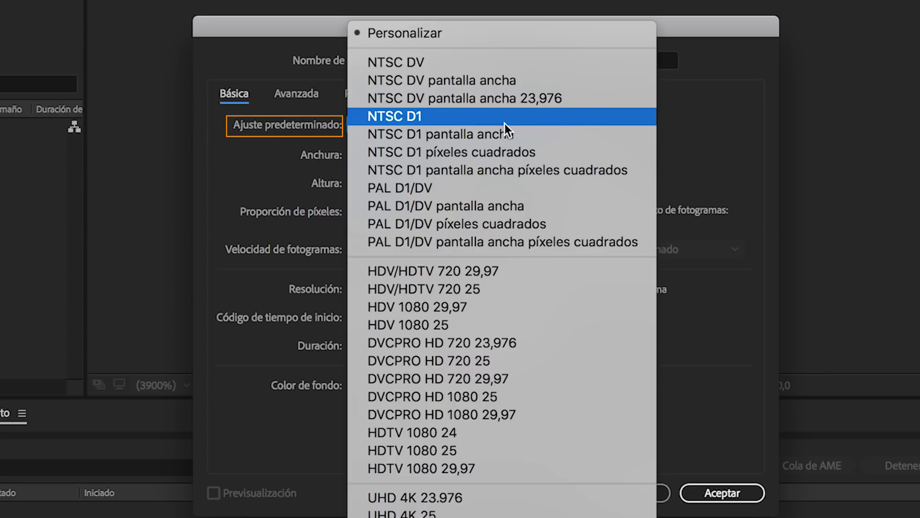
{"action": "left_click", "coordinate": [484, 453]}
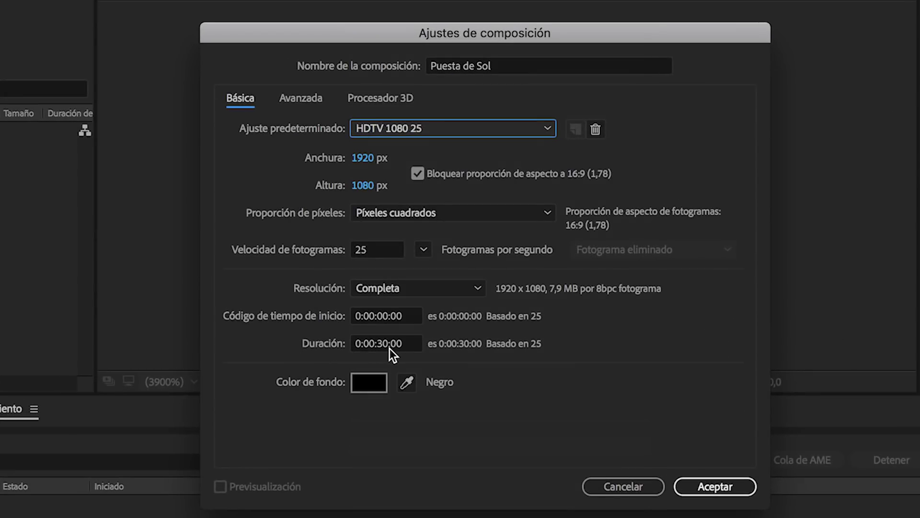
{"action": "left_click", "coordinate": [386, 343]}
{"action": "type", "text": "12"}
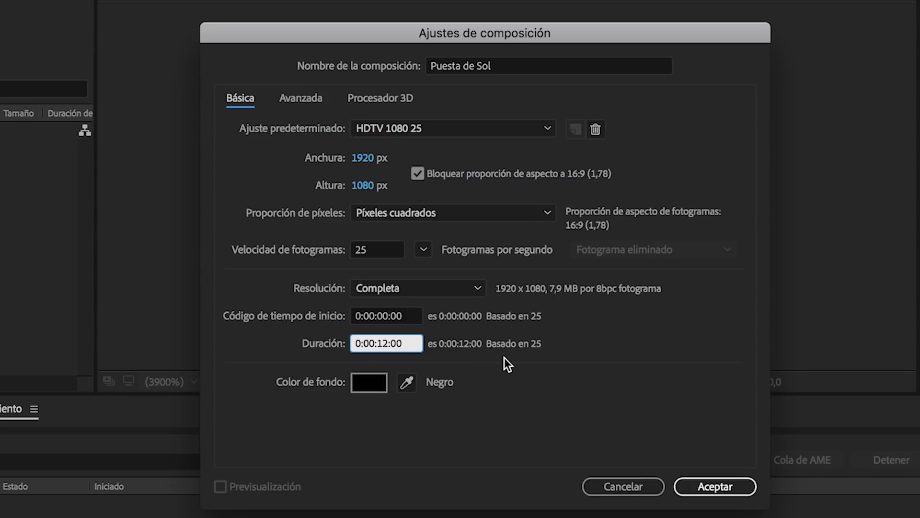
{"action": "left_click", "coordinate": [504, 358]}
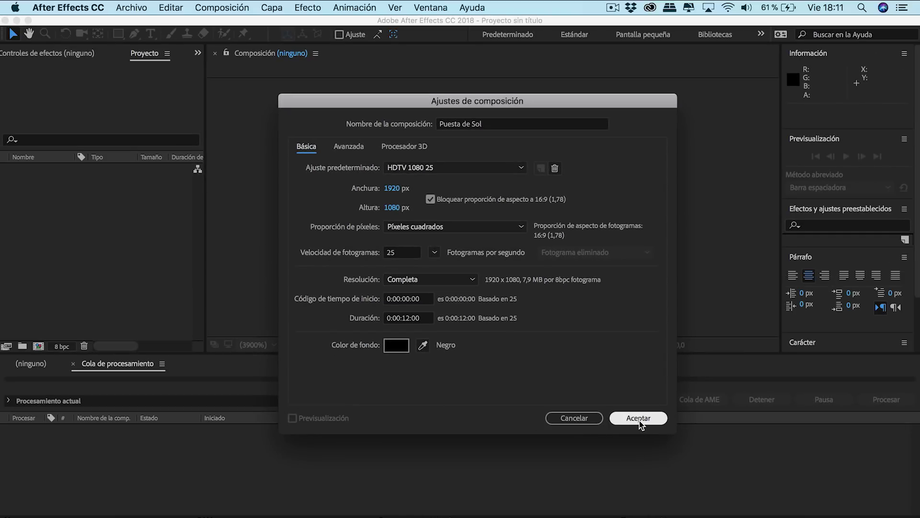
Create the composition, then import DSC05315.ARW from Muelle del tinto as a Camera Raw sequence
{"action": "left_click", "coordinate": [639, 421]}
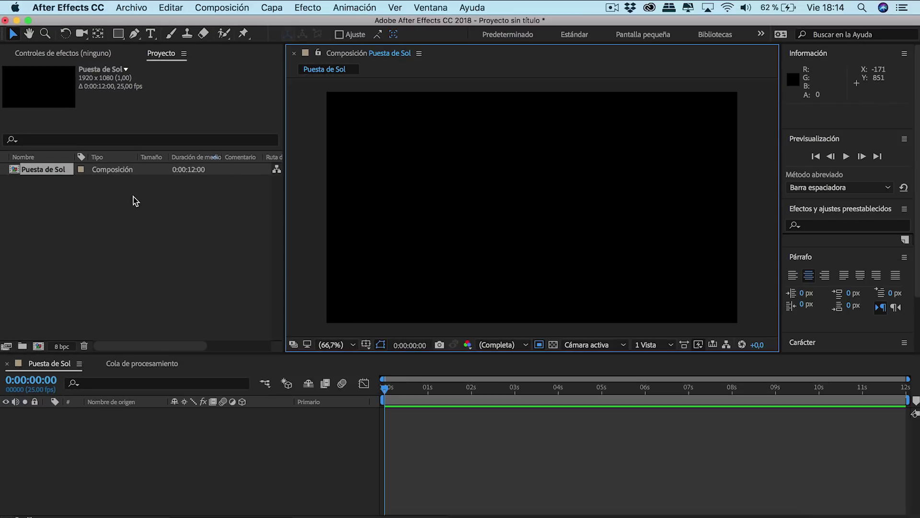
{"action": "right_click", "coordinate": [134, 212]}
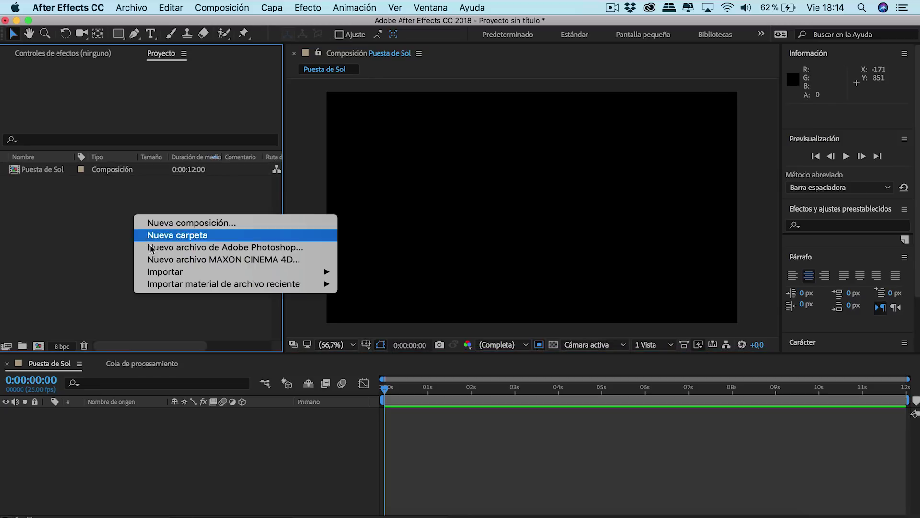
{"action": "mouse_move", "coordinate": [164, 273]}
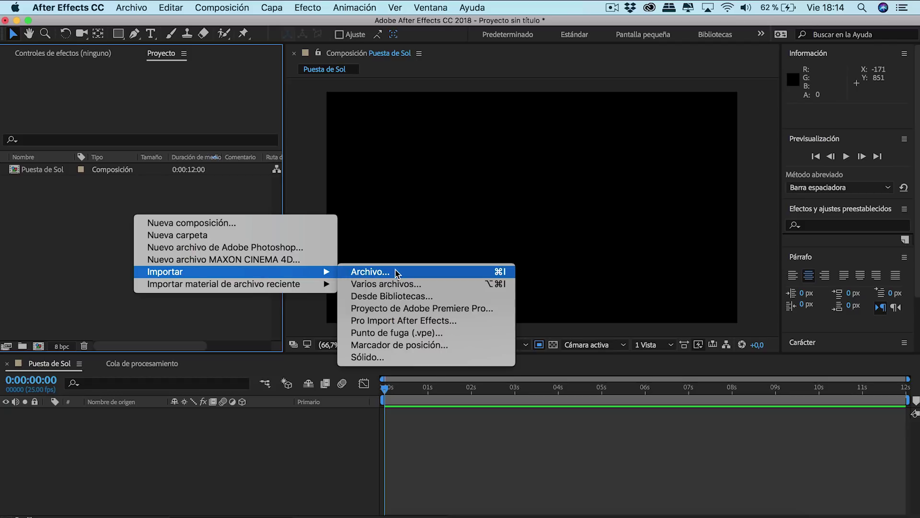
{"action": "left_click", "coordinate": [403, 273]}
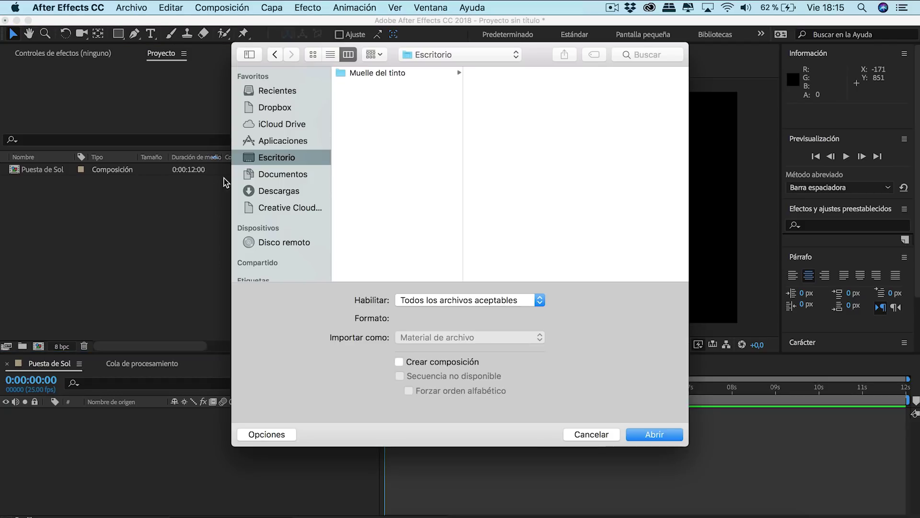
{"action": "left_click", "coordinate": [362, 74]}
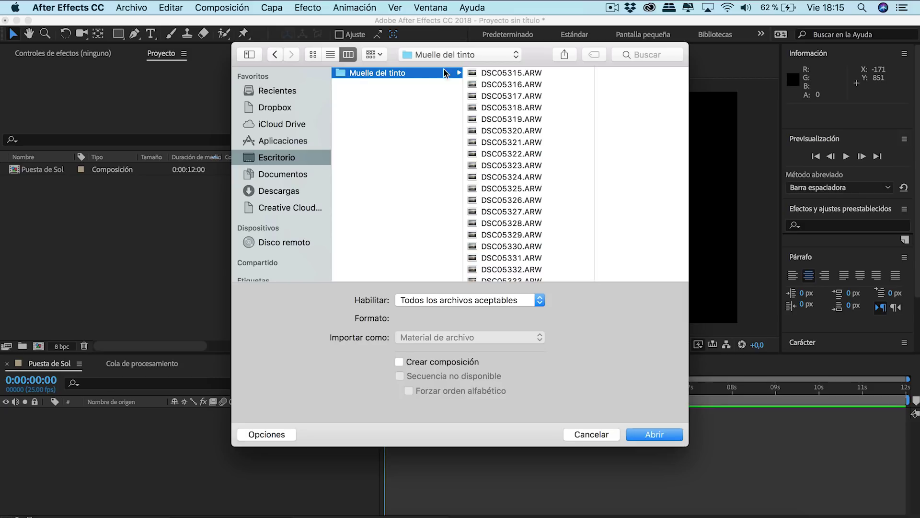
{"action": "left_click", "coordinate": [502, 72]}
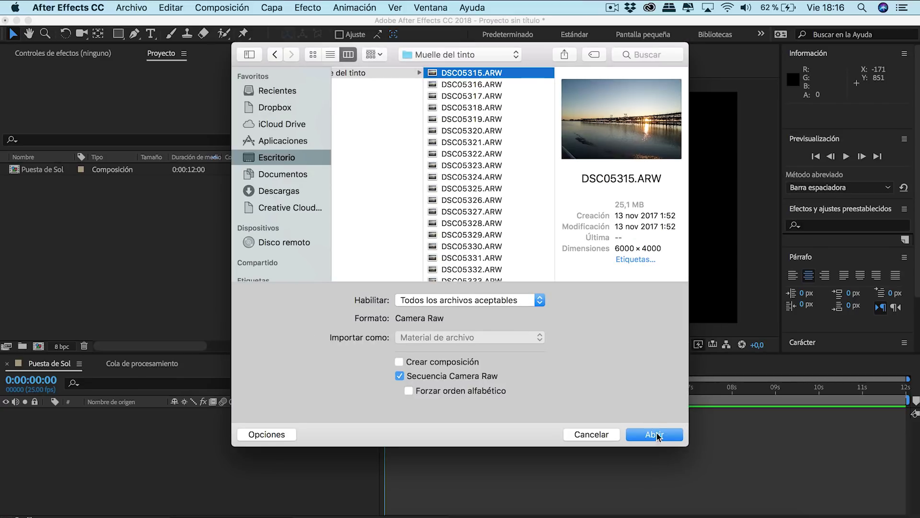
{"action": "left_click", "coordinate": [656, 435]}
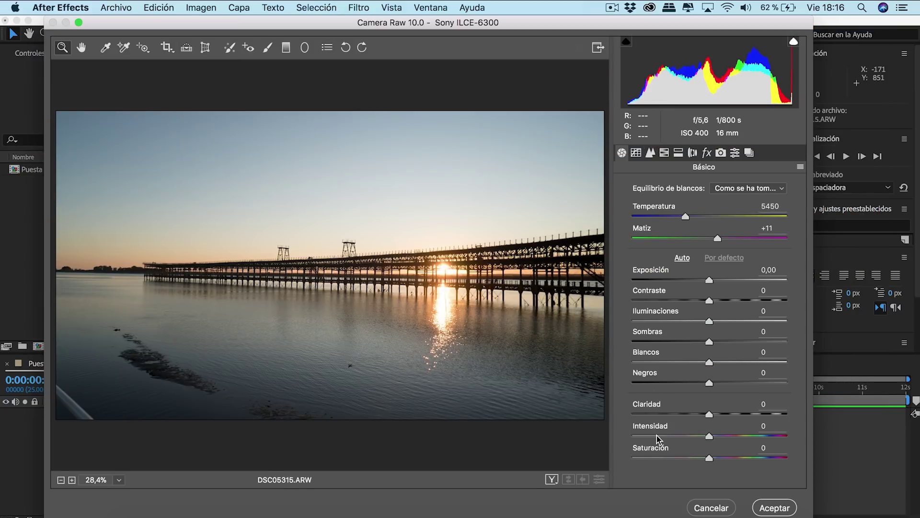
Crop the pier photo and rotate it to level the horizon
{"action": "left_click", "coordinate": [167, 47]}
{"action": "left_click_drag", "start_coordinate": [59, 415], "coordinate": [79, 404]}
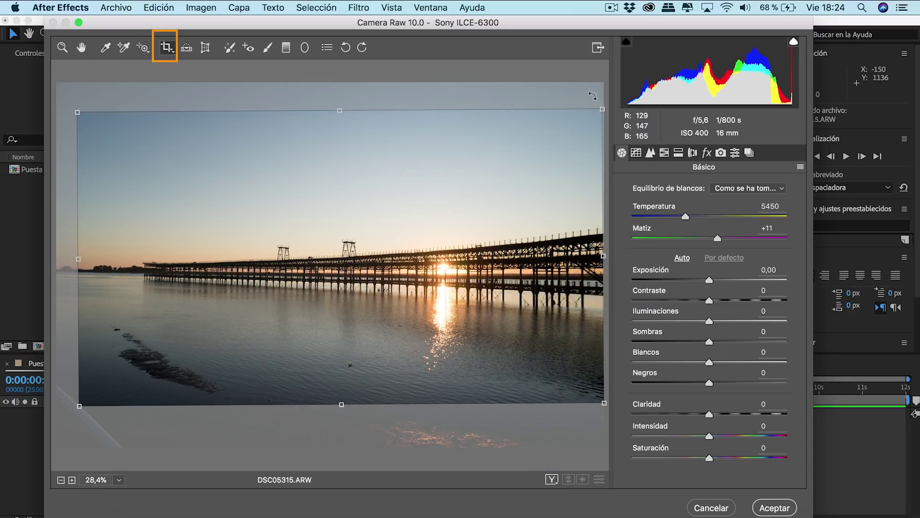
{"action": "left_click_drag", "start_coordinate": [593, 97], "coordinate": [596, 126]}
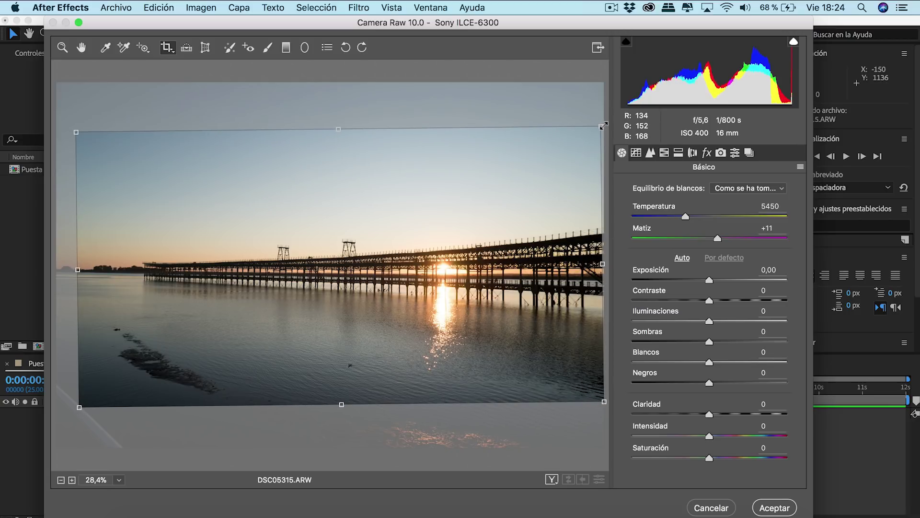
{"action": "key", "text": "Return"}
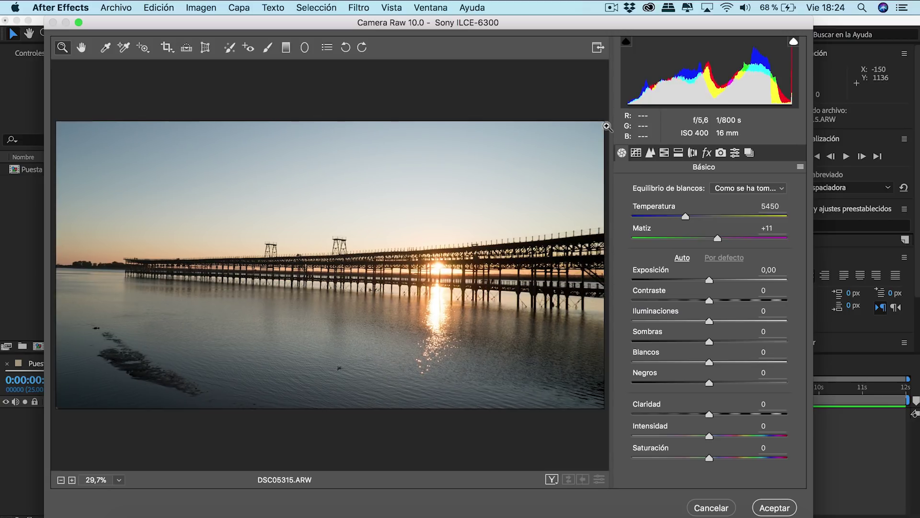
Set Sombras +75, Iluminaciones -100, Exposición +0,50 and Negros -66
{"action": "left_click_drag", "start_coordinate": [709, 341], "coordinate": [767, 341]}
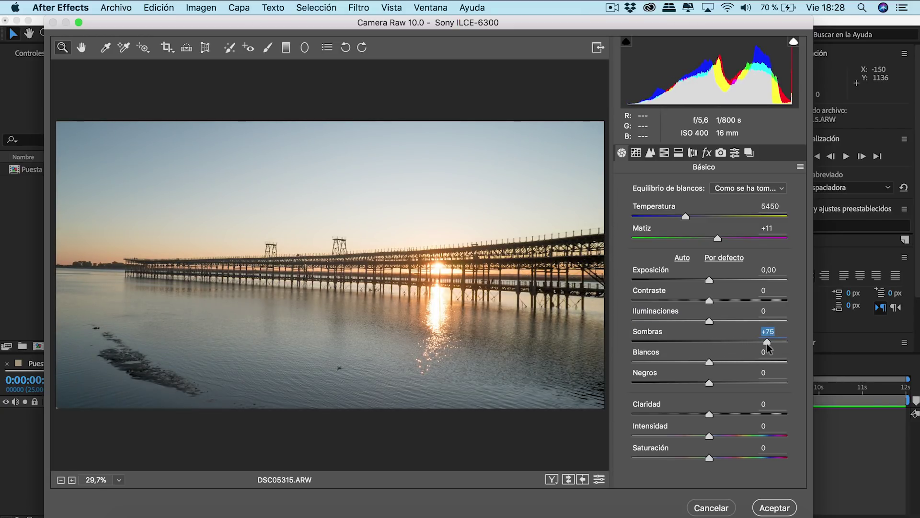
{"action": "left_click_drag", "start_coordinate": [709, 321], "coordinate": [615, 327]}
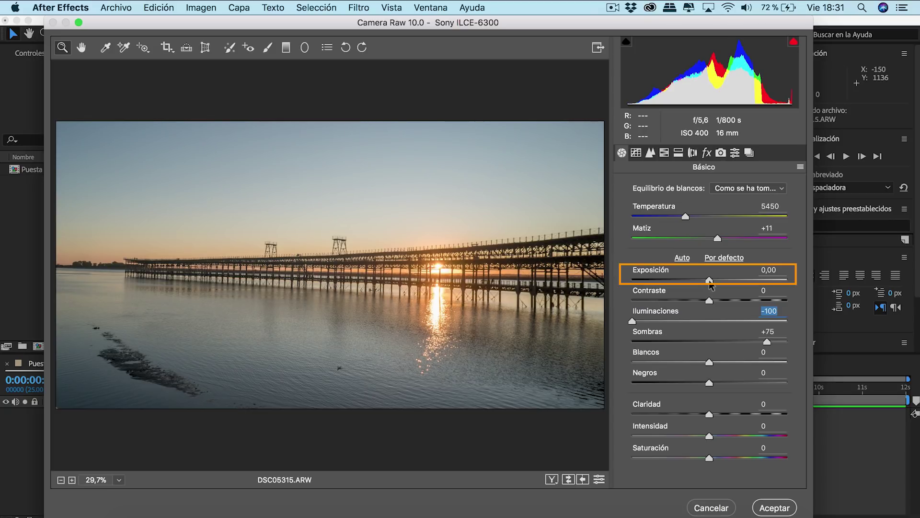
{"action": "left_click_drag", "start_coordinate": [710, 281], "coordinate": [718, 283]}
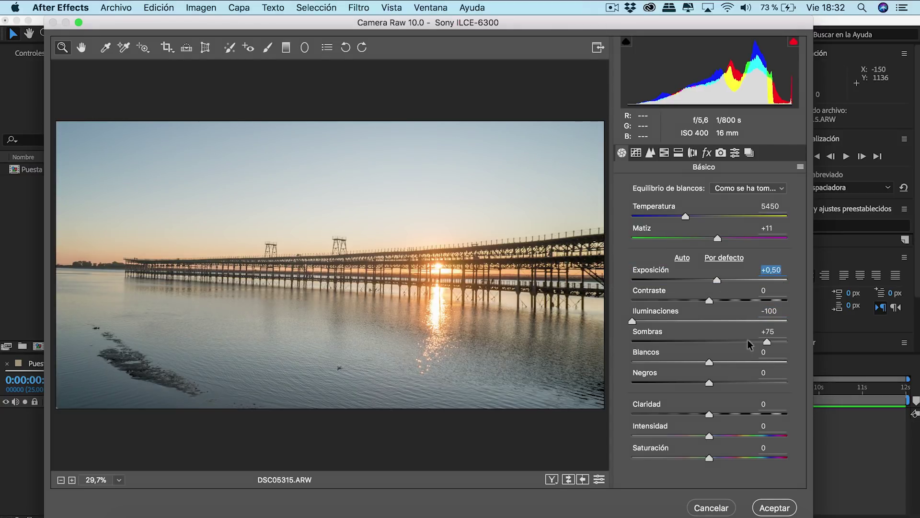
{"action": "left_click_drag", "start_coordinate": [709, 383], "coordinate": [658, 379]}
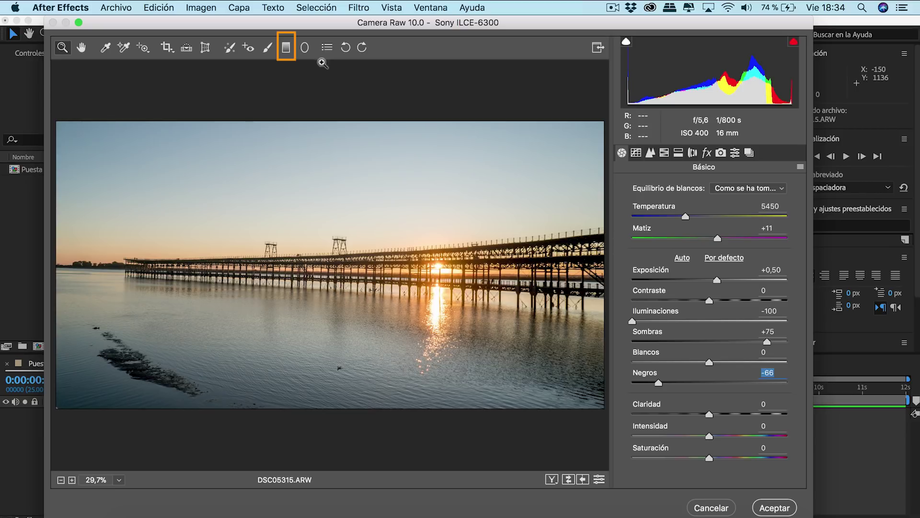
Add a graduated filter over the sky down to the horizon with Temperatura -25
{"action": "left_click", "coordinate": [290, 49]}
{"action": "left_click_drag", "start_coordinate": [88, 94], "coordinate": [88, 101]}
{"action": "left_click_drag", "start_coordinate": [103, 165], "coordinate": [100, 272]}
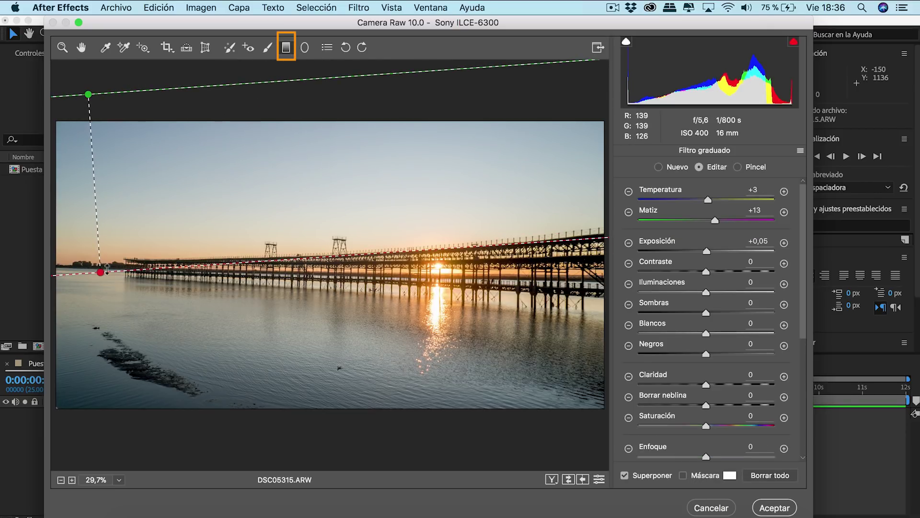
{"action": "left_click_drag", "start_coordinate": [706, 197], "coordinate": [687, 196]}
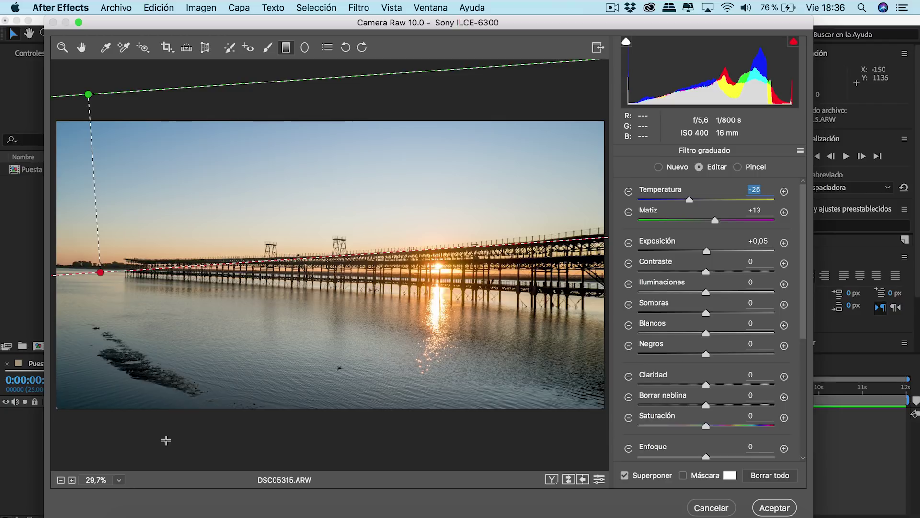
Add a second, slightly brighter graduated filter over the water and raise Contraste to +30
{"action": "left_click_drag", "start_coordinate": [156, 443], "coordinate": [164, 274]}
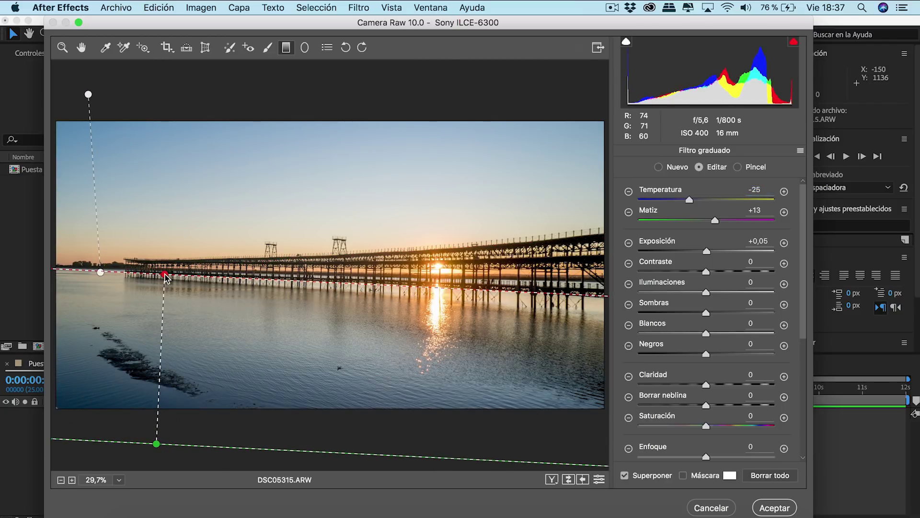
{"action": "left_click_drag", "start_coordinate": [707, 250], "coordinate": [714, 253]}
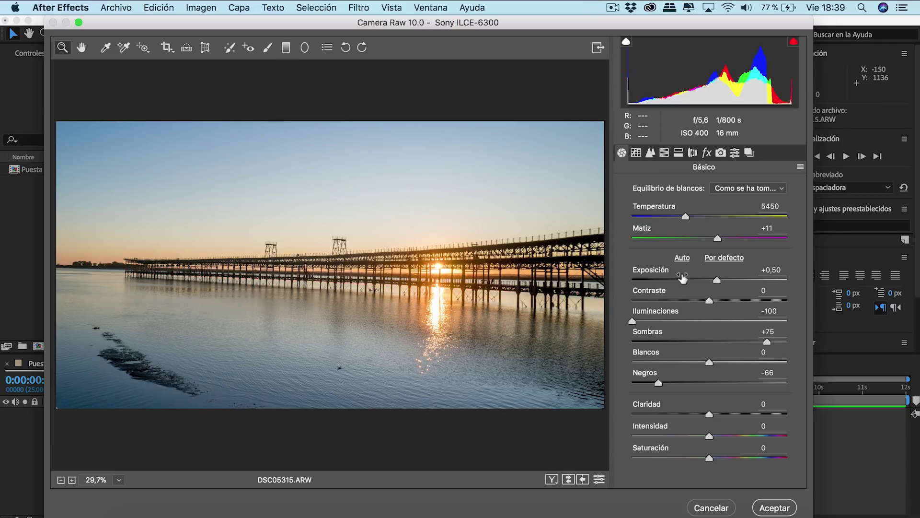
{"action": "left_click_drag", "start_coordinate": [710, 300], "coordinate": [732, 301]}
{"action": "key", "text": "Tab"}
Toggle the preview to compare the edited photo with the original
{"action": "key", "text": "p"}
{"action": "key", "text": "p"}
{"action": "key", "text": "p"}
{"action": "key", "text": "p"}
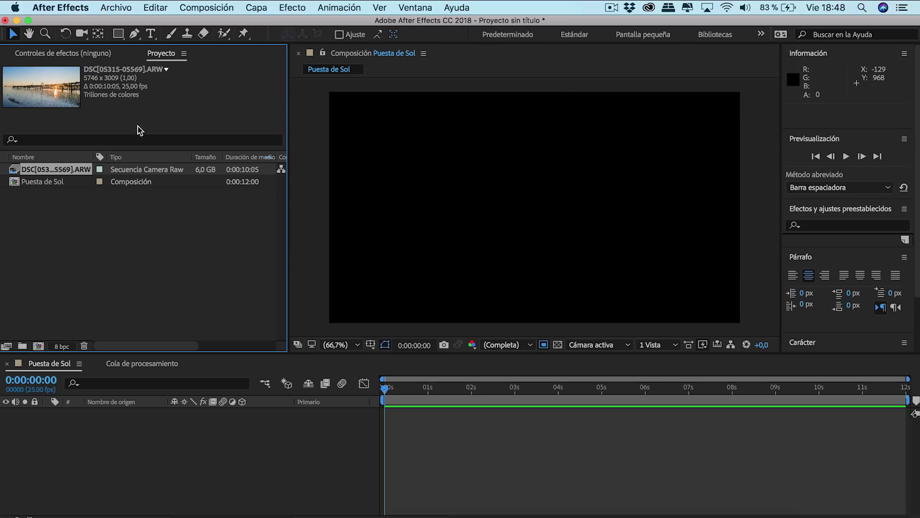
{"action": "right_click", "coordinate": [143, 172]}
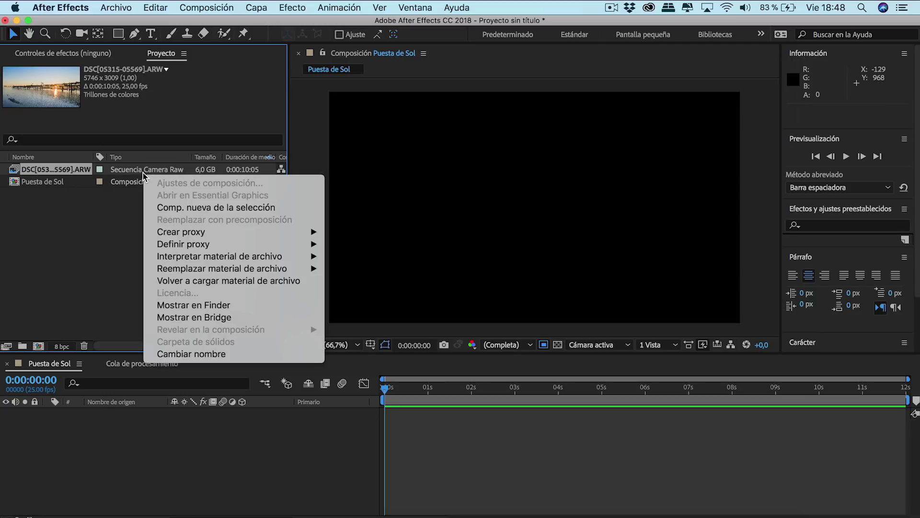
{"action": "mouse_move", "coordinate": [199, 257]}
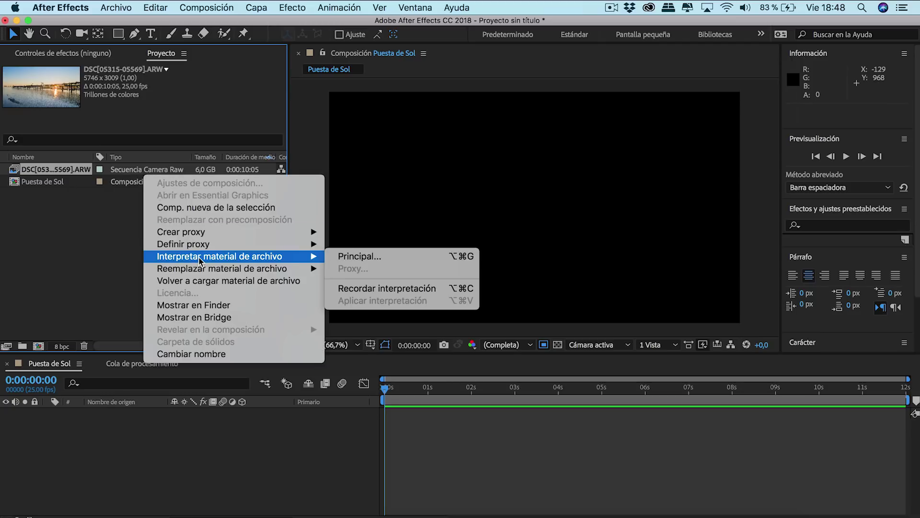
{"action": "left_click", "coordinate": [382, 255]}
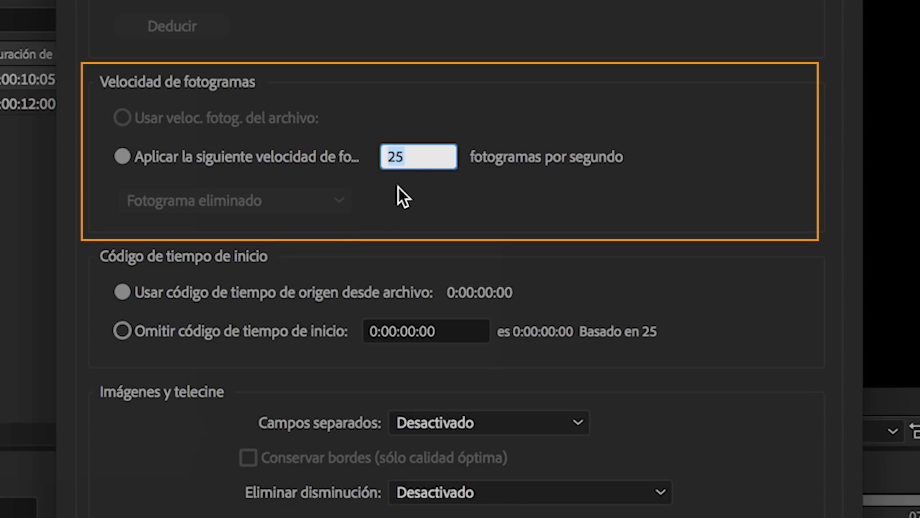
{"action": "type", "text": "30"}
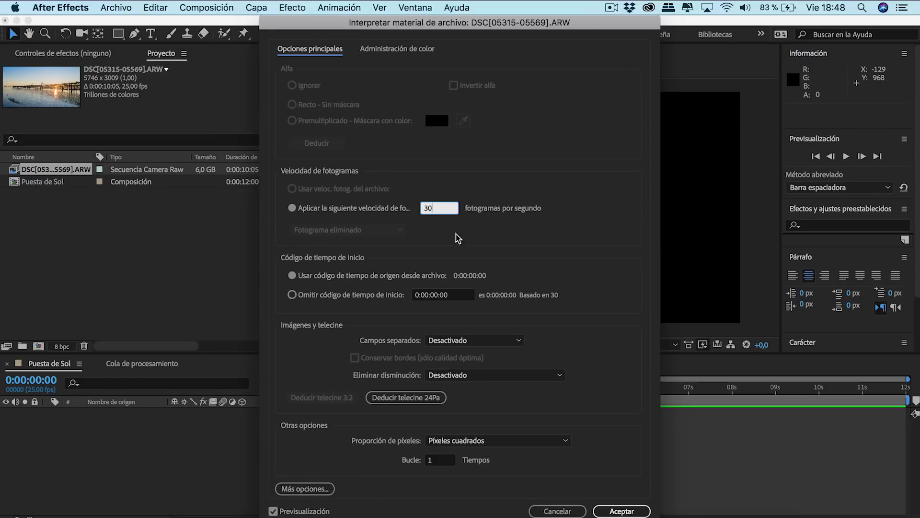
{"action": "left_click", "coordinate": [620, 512]}
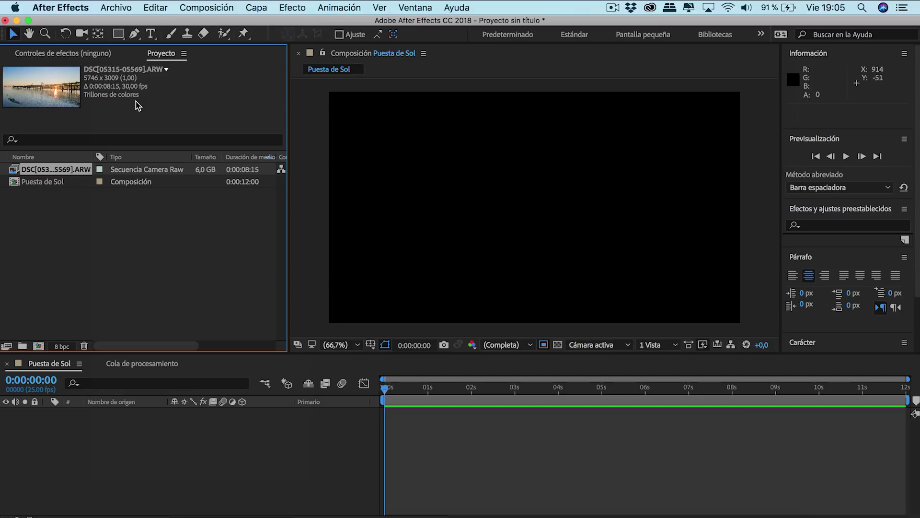
{"action": "left_click", "coordinate": [155, 8]}
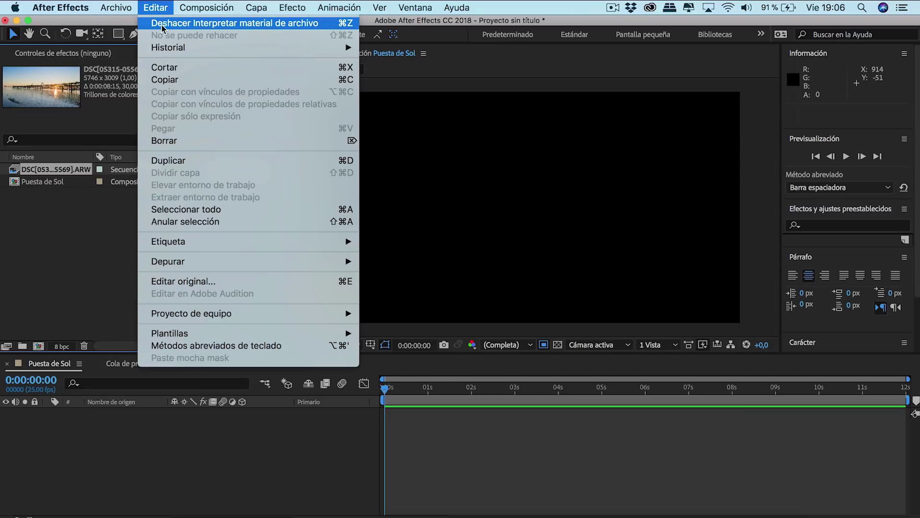
{"action": "left_click", "coordinate": [199, 23]}
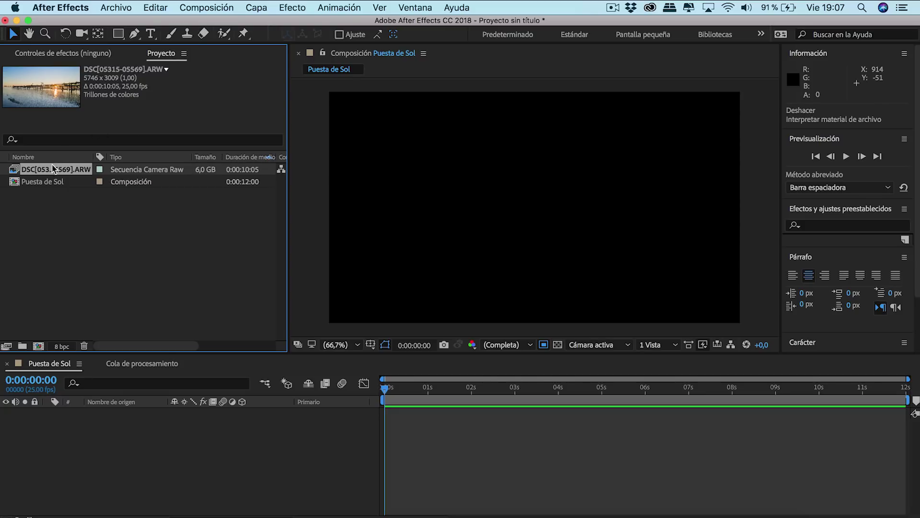
Add the ARW sequence to the Puesta de Sol timeline and expand its Transform properties
{"action": "mouse_move", "coordinate": [48, 169]}
{"action": "left_mouse_down"}
{"action": "mouse_move", "coordinate": [48, 201]}
{"action": "mouse_move", "coordinate": [128, 412]}
{"action": "left_mouse_up"}
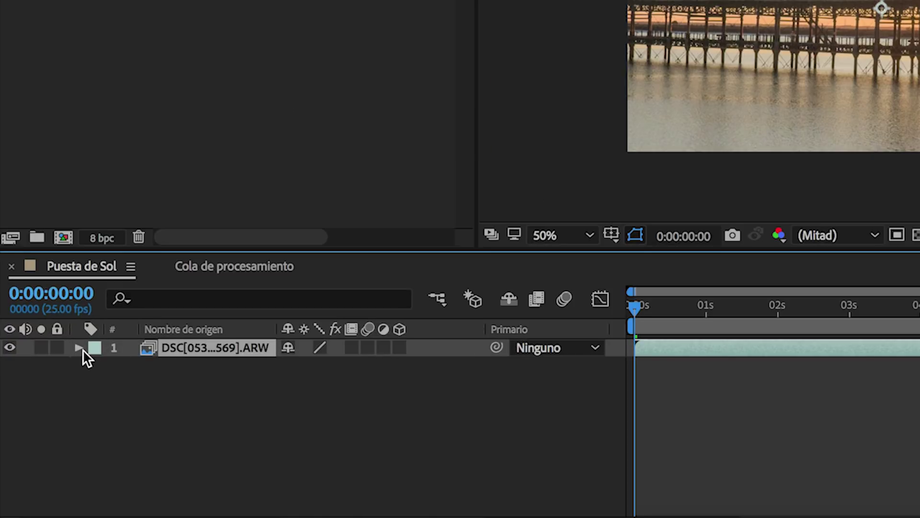
{"action": "left_click", "coordinate": [80, 349]}
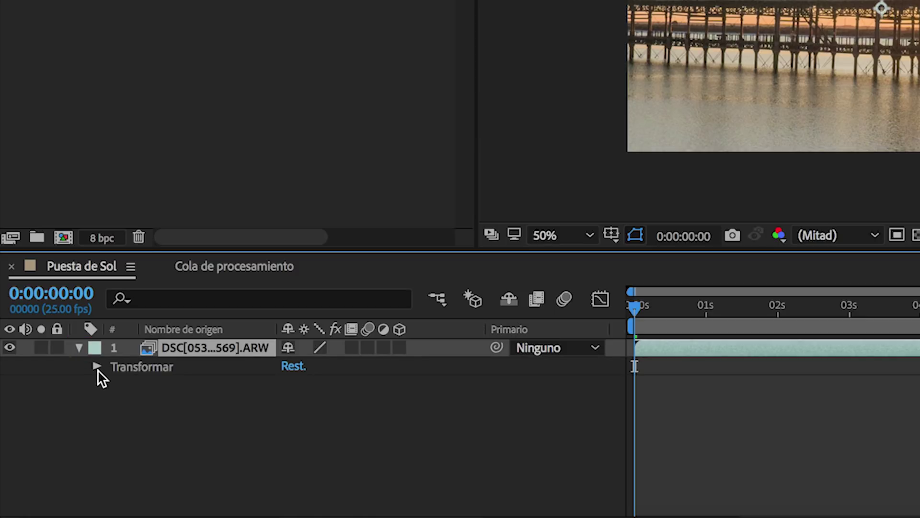
{"action": "left_click", "coordinate": [97, 367]}
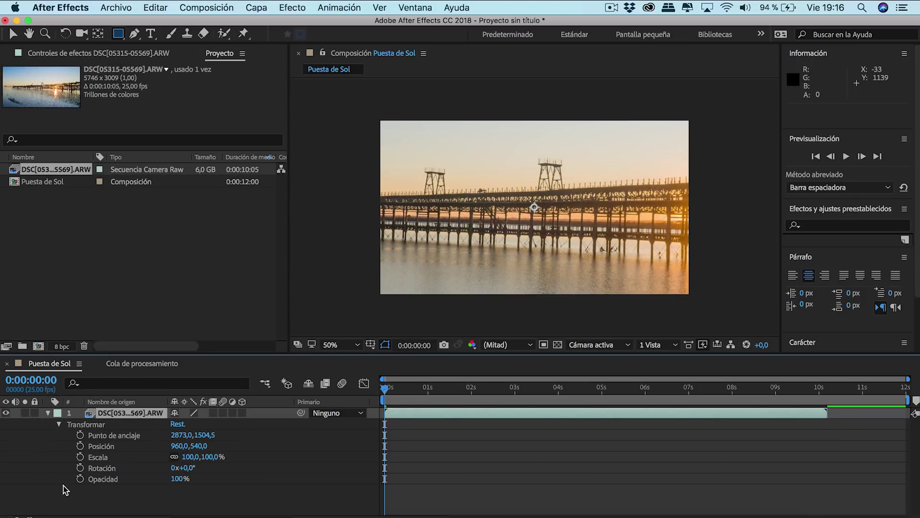
Scale the footage layer to 36% and set a Scale keyframe at 0:00:00:00
{"action": "left_click_drag", "start_coordinate": [189, 456], "coordinate": [149, 458]}
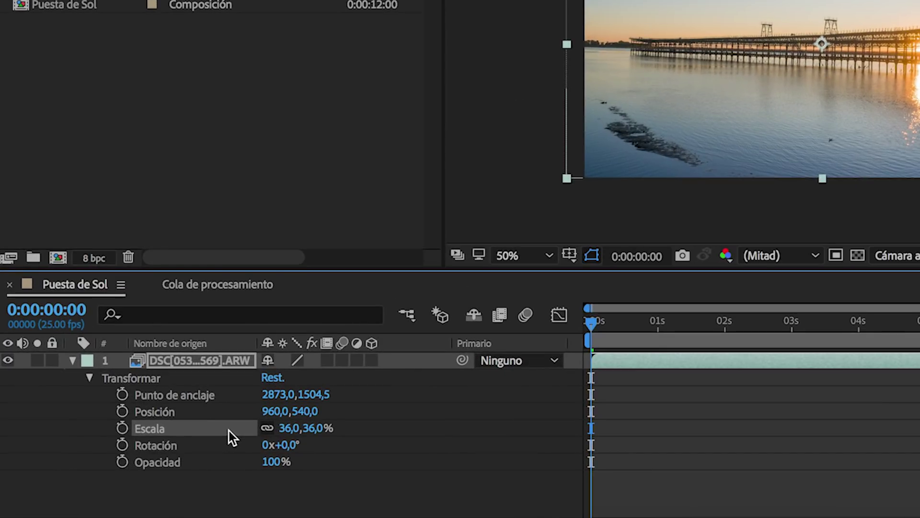
{"action": "key", "text": "space"}
{"action": "left_click_drag", "start_coordinate": [660, 339], "coordinate": [591, 341]}
{"action": "left_click", "coordinate": [123, 428]}
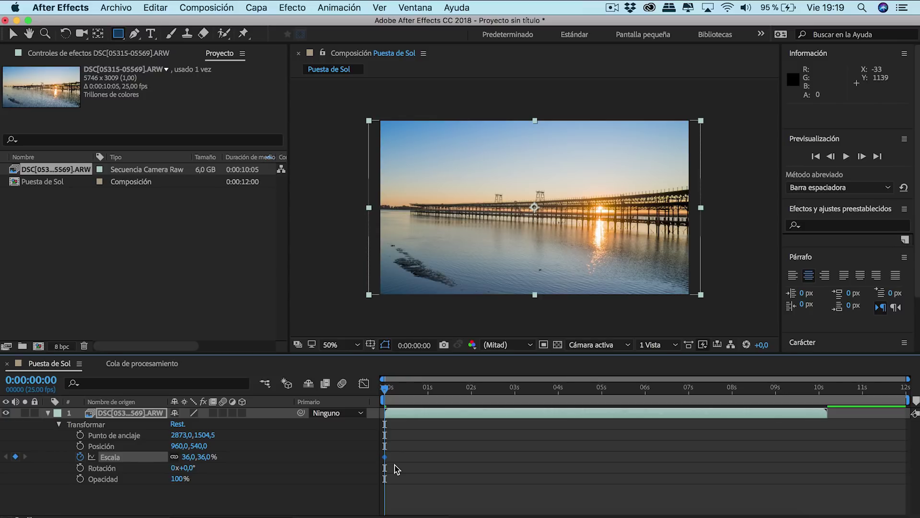
At 0:00:10:02, raise Scale to 40% to create the second keyframe
{"action": "mouse_move", "coordinate": [386, 390]}
{"action": "left_mouse_down"}
{"action": "mouse_move", "coordinate": [707, 399]}
{"action": "mouse_move", "coordinate": [832, 430]}
{"action": "left_mouse_up"}
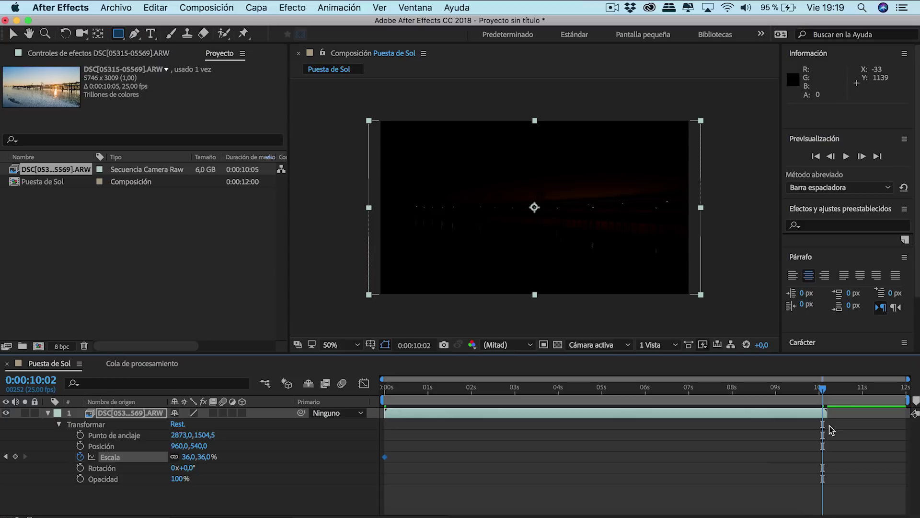
{"action": "left_click_drag", "start_coordinate": [187, 457], "coordinate": [194, 457]}
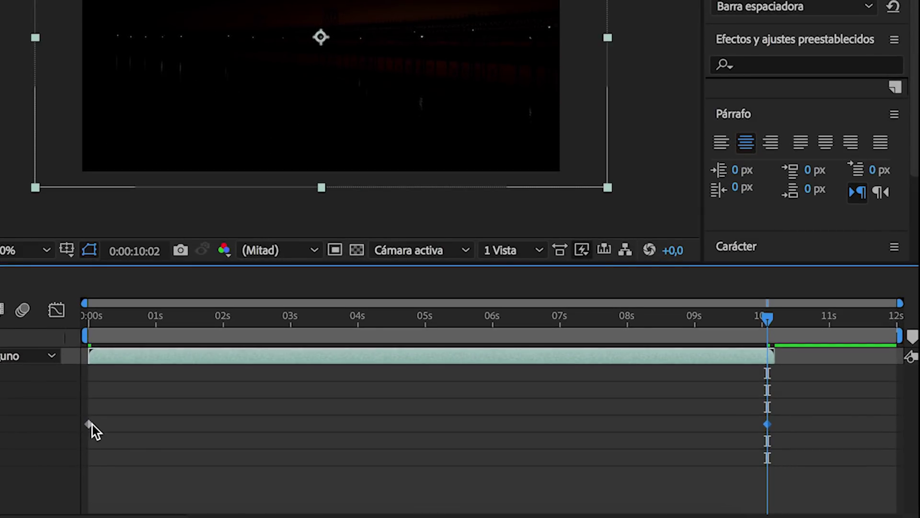
Apply Easy Ease Out to the first Scale keyframe, Easy Ease In to the last, and shorten the work area
{"action": "right_click", "coordinate": [90, 424]}
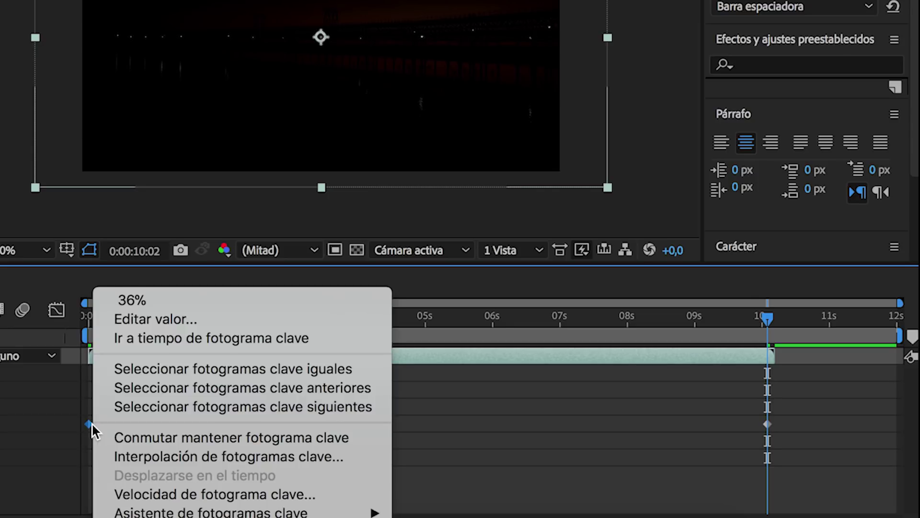
{"action": "mouse_move", "coordinate": [196, 511]}
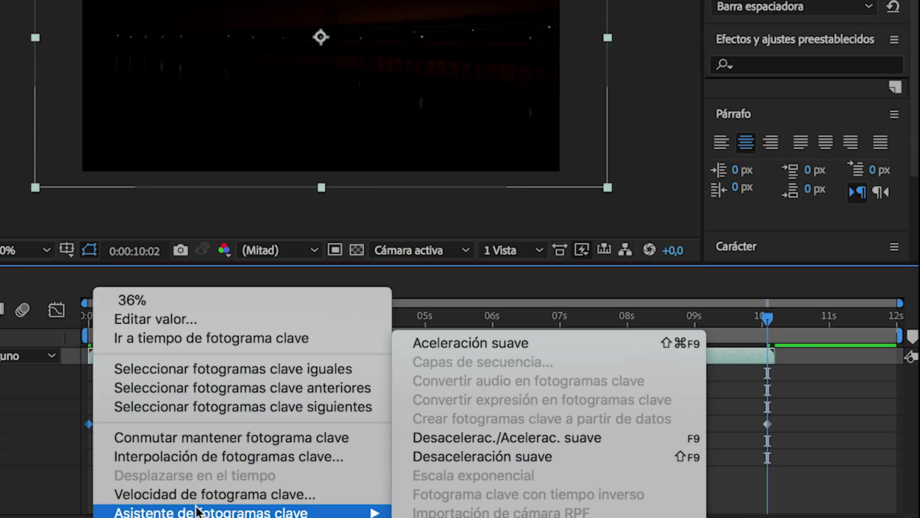
{"action": "left_click", "coordinate": [486, 351]}
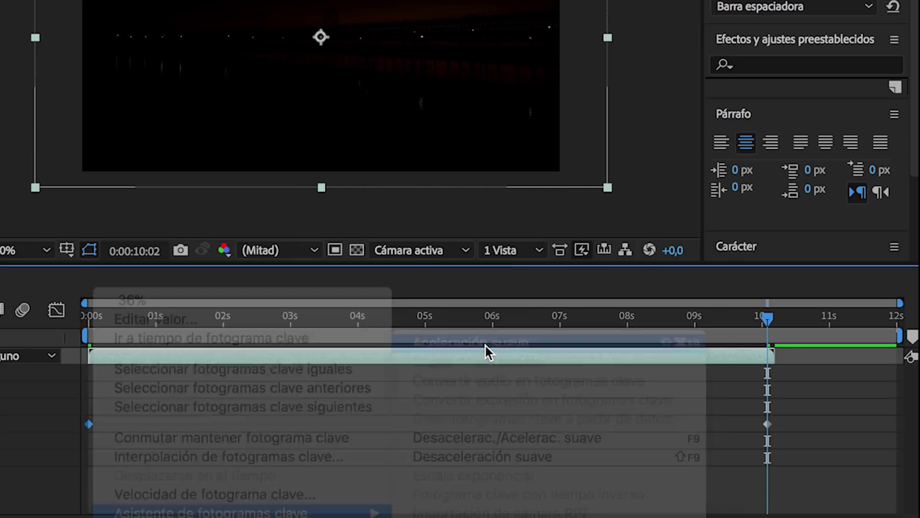
{"action": "right_click", "coordinate": [766, 426]}
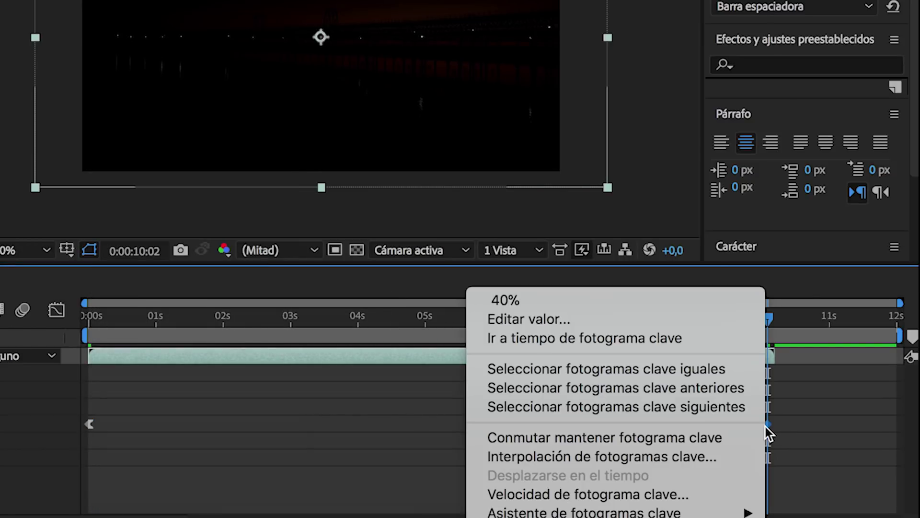
{"action": "mouse_move", "coordinate": [721, 510]}
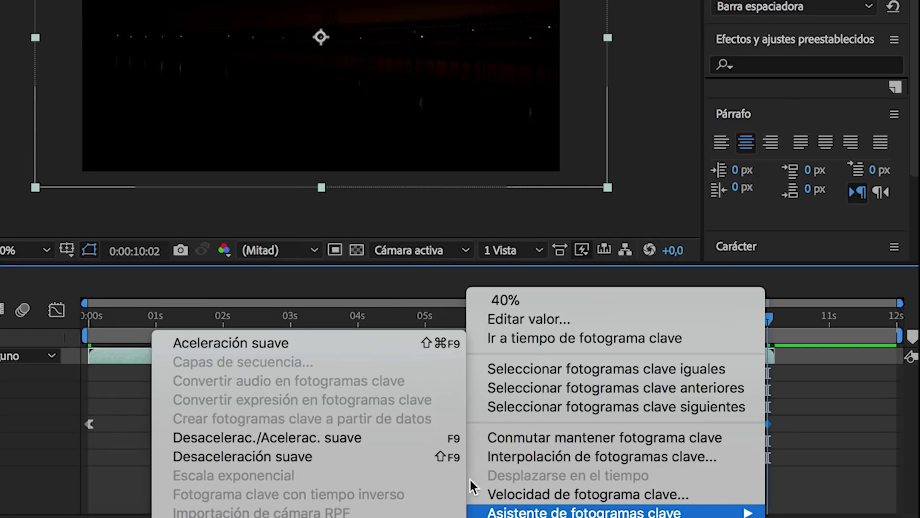
{"action": "left_click", "coordinate": [332, 457]}
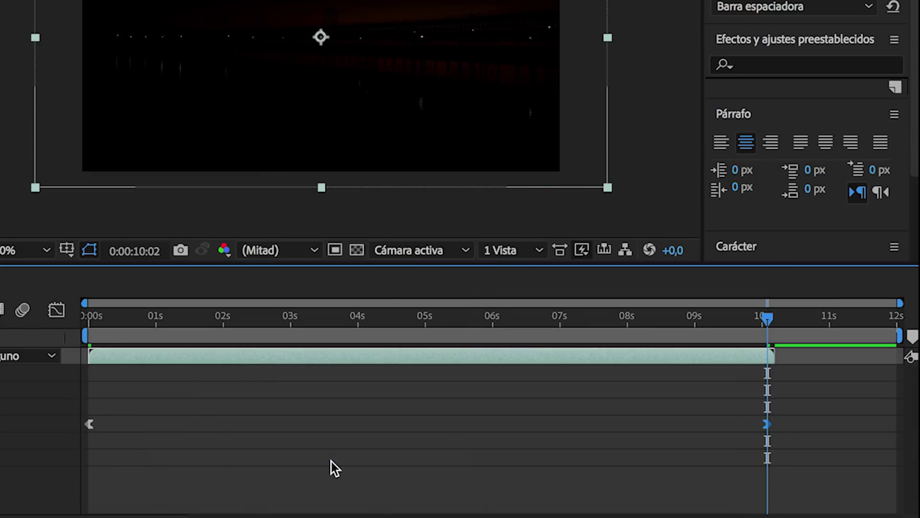
{"action": "mouse_move", "coordinate": [900, 335]}
{"action": "left_mouse_down"}
{"action": "mouse_move", "coordinate": [849, 336]}
{"action": "mouse_move", "coordinate": [859, 338]}
{"action": "mouse_move", "coordinate": [784, 373]}
{"action": "left_mouse_up"}
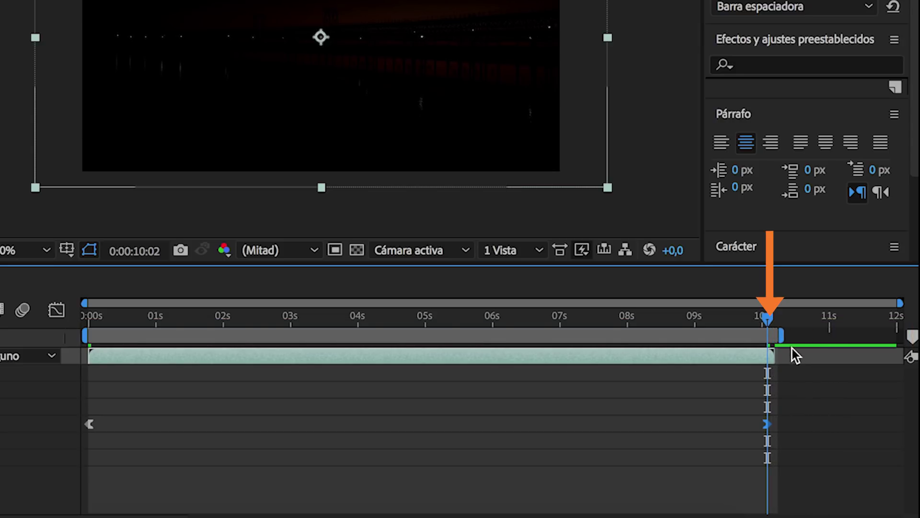
End the work area at 0:00:10:02 and add Puesta de Sol to the Render Queue
{"action": "left_click_drag", "start_coordinate": [786, 338], "coordinate": [782, 338]}
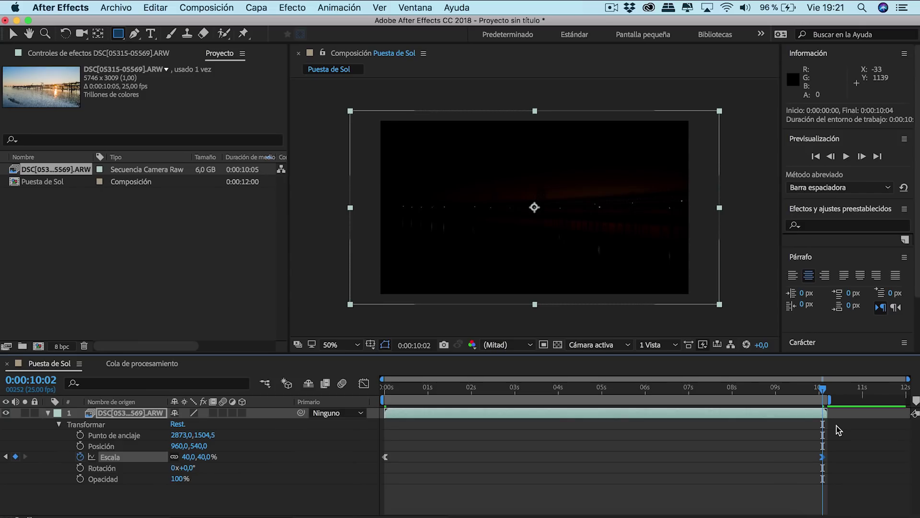
{"action": "left_click", "coordinate": [123, 10]}
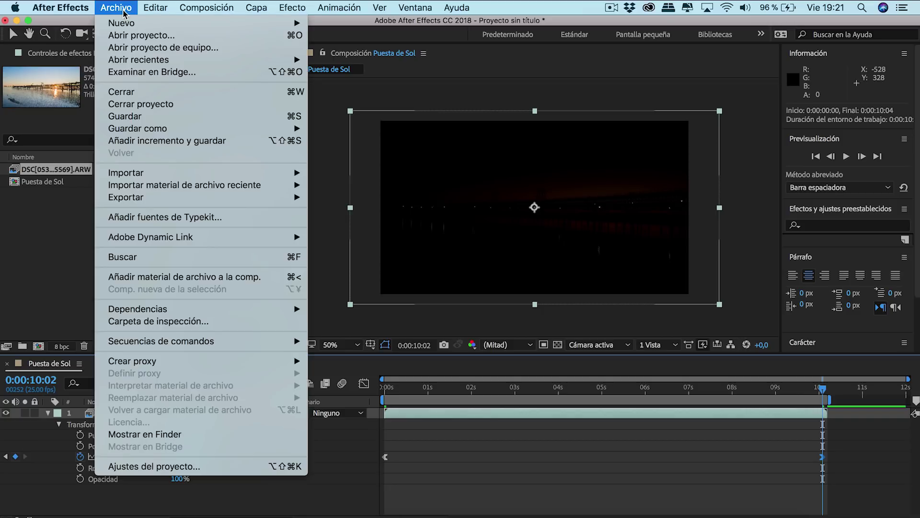
{"action": "mouse_move", "coordinate": [288, 197]}
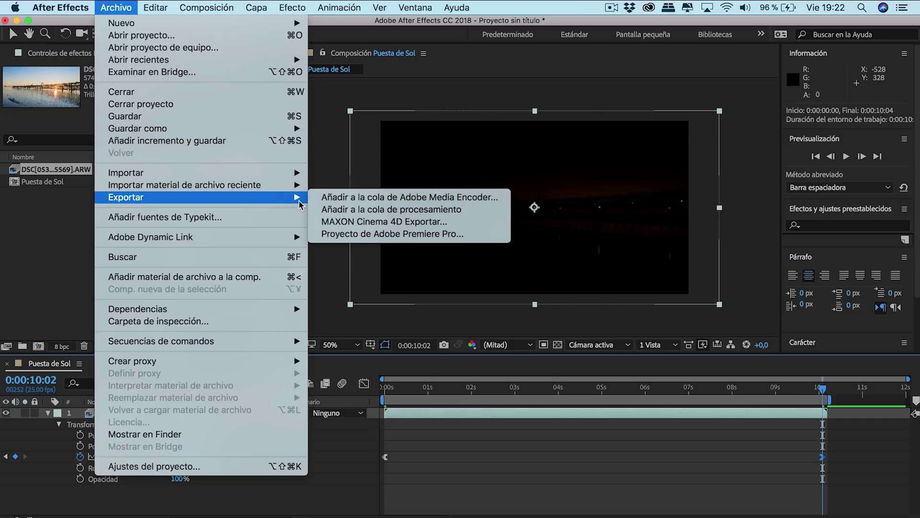
{"action": "left_click", "coordinate": [395, 216]}
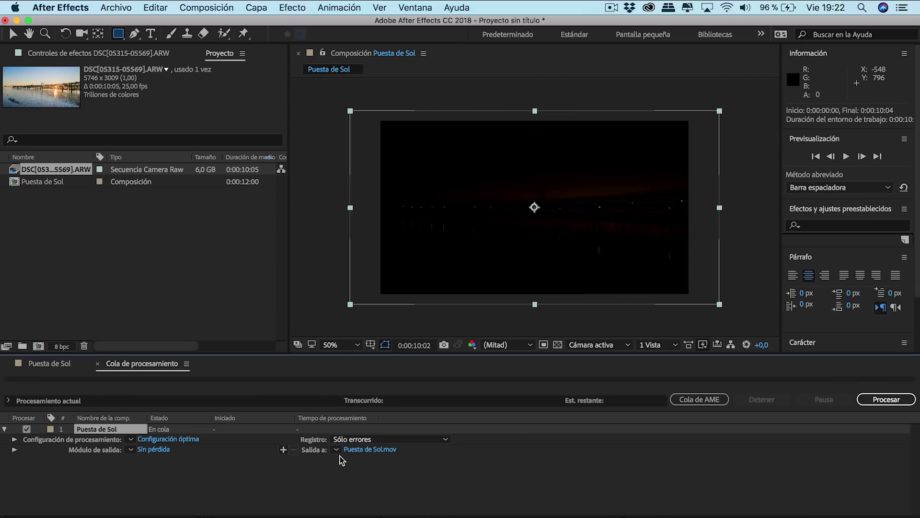
Name the output 'Puesta de Sol After Effects.mov' on the Desktop and render the composition
{"action": "left_click", "coordinate": [372, 452]}
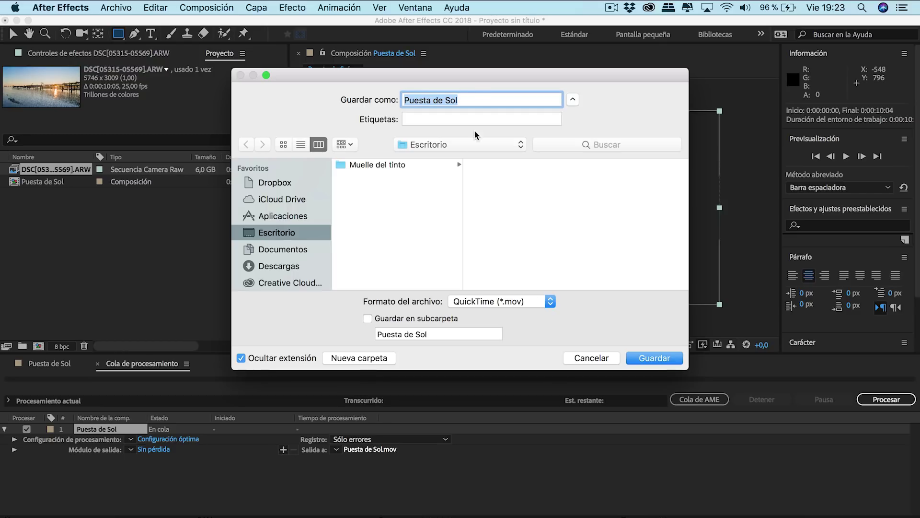
{"action": "left_click", "coordinate": [471, 97]}
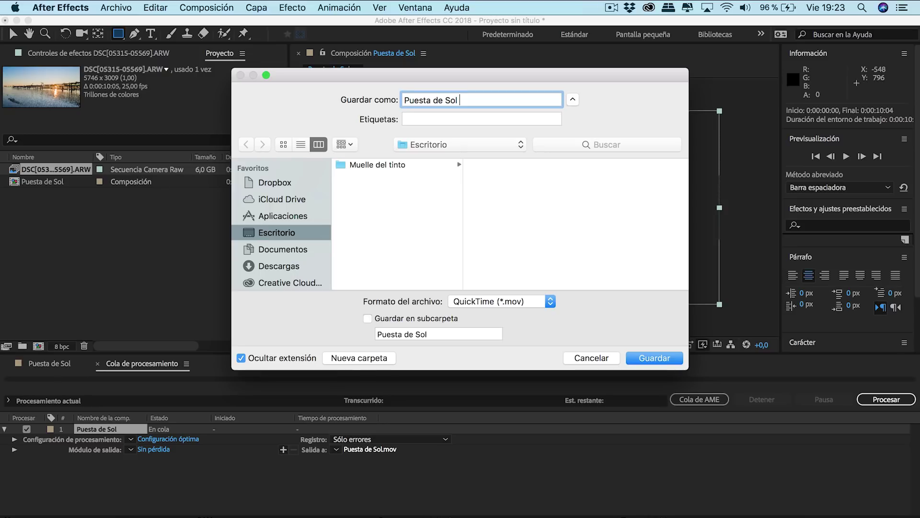
{"action": "type", "text": "AfterEffects"}
{"action": "left_click", "coordinate": [640, 357]}
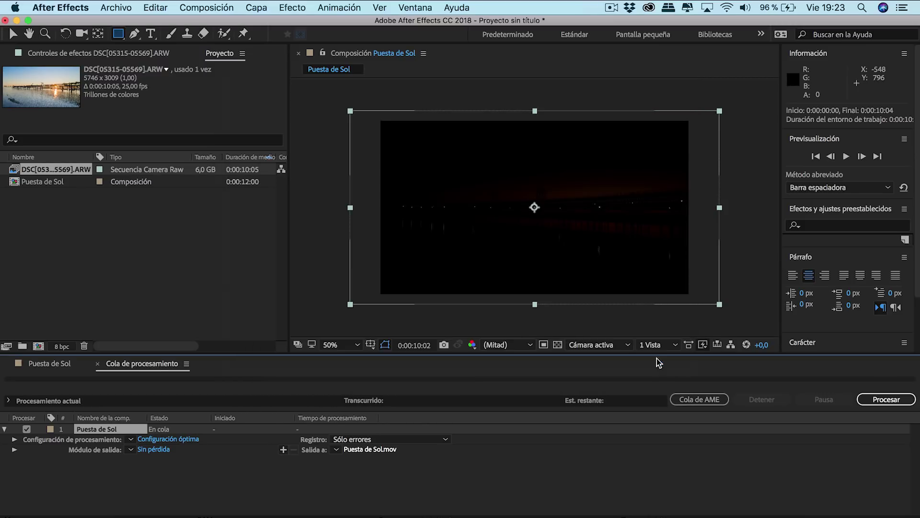
{"action": "left_click", "coordinate": [884, 401]}
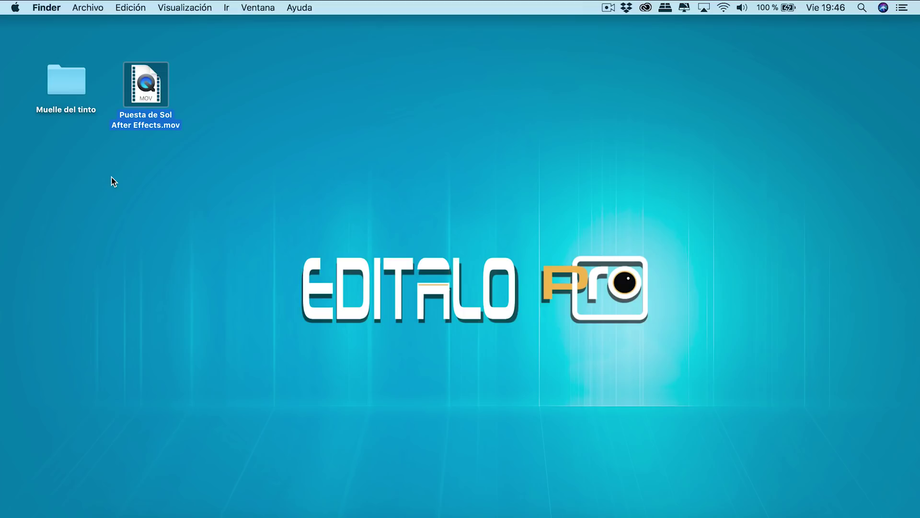
Open 'Puesta de Sol After Effects.mov' from the Desktop in QuickTime Player and play it
{"action": "double_click", "coordinate": [144, 92]}
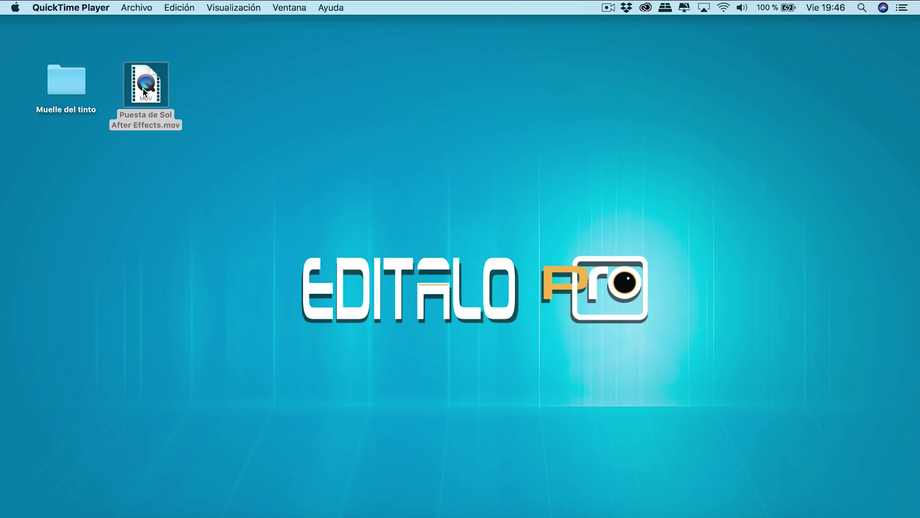
{"action": "left_click", "coordinate": [455, 397]}
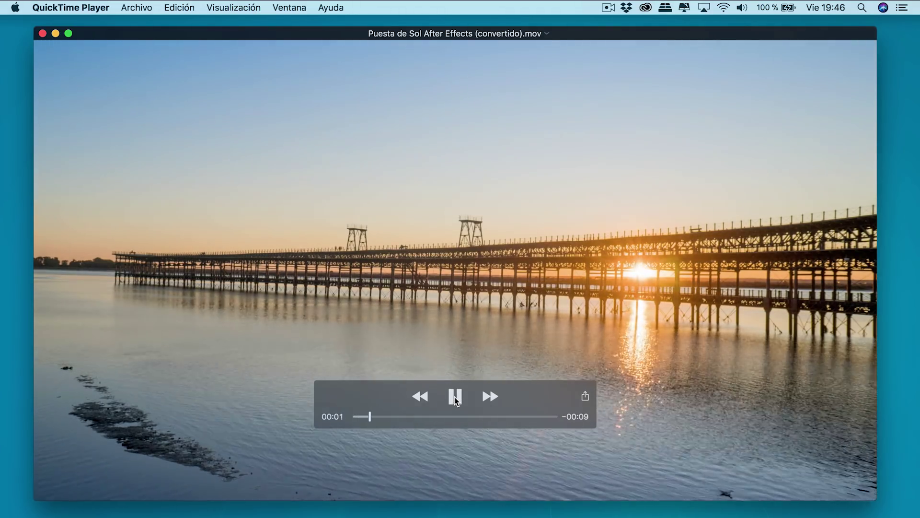